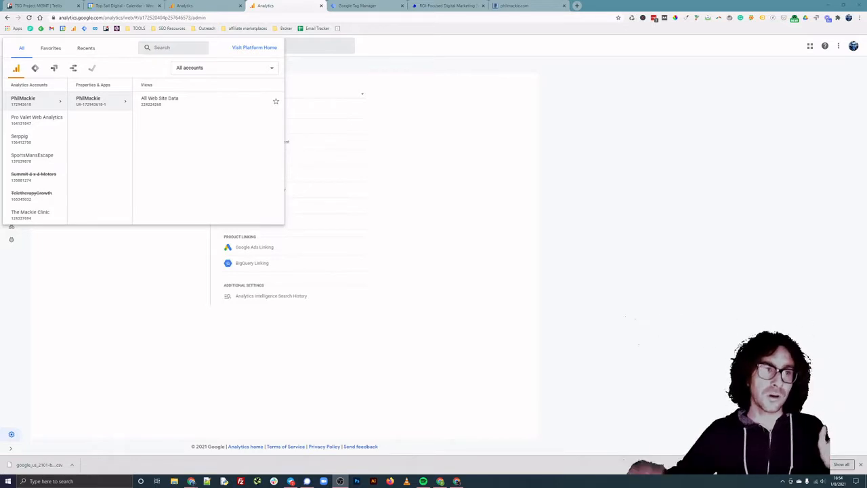
From the All Web Site Data view's Admin, launch the GA4 Setup Assistant's new-property wizard.
{"action": "left_click", "coordinate": [182, 100]}
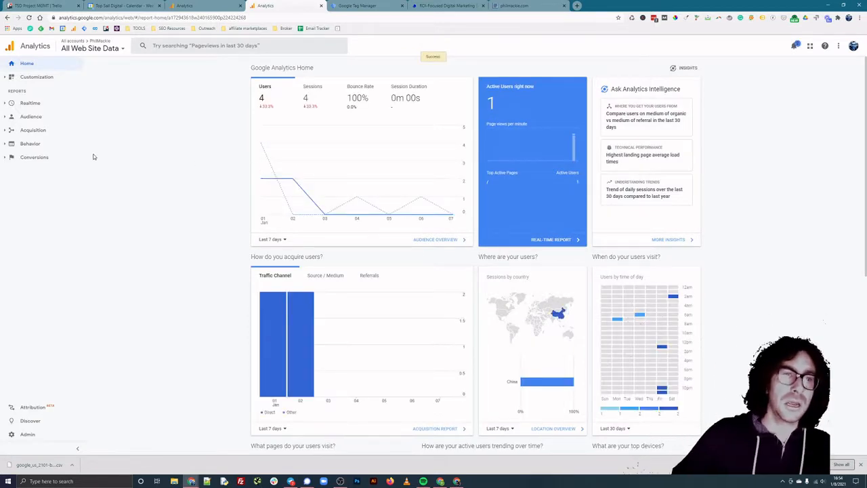
{"action": "left_click", "coordinate": [39, 438]}
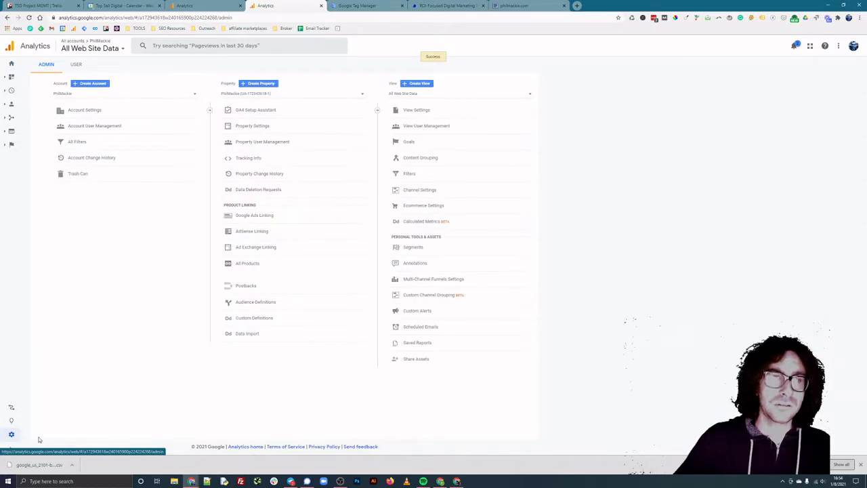
{"action": "left_click", "coordinate": [264, 110]}
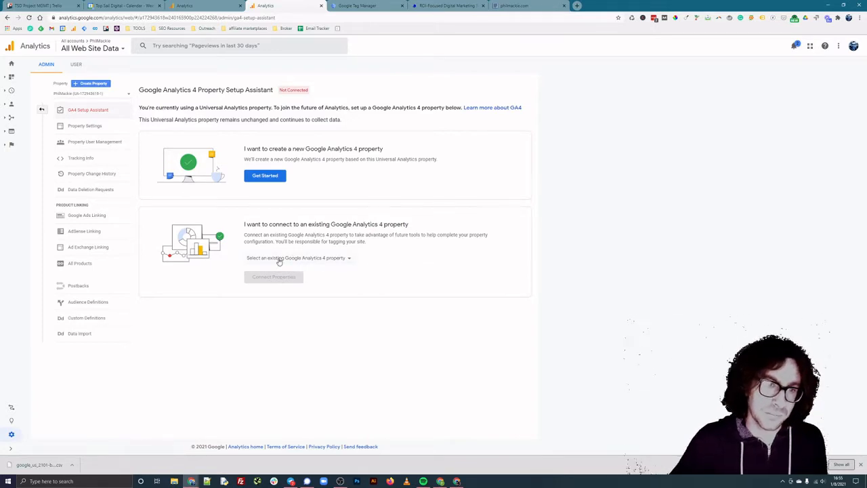
{"action": "left_click", "coordinate": [278, 177]}
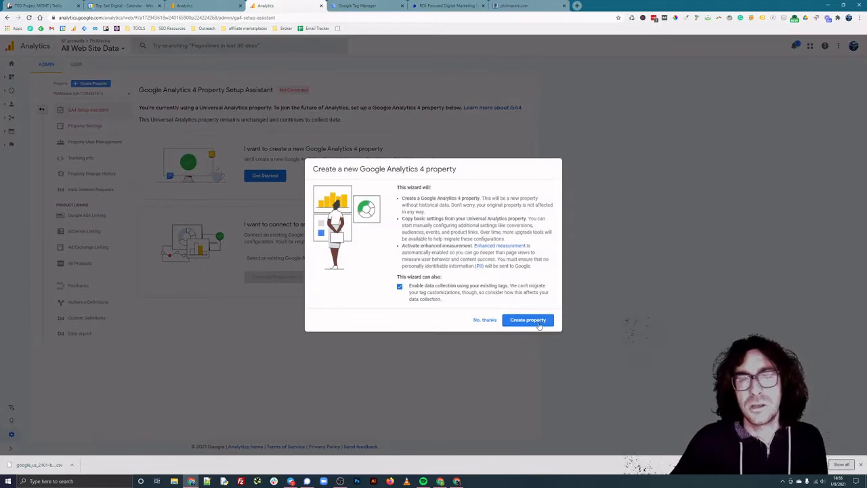
Create the connected GA4 property and go to its Setup Assistant page.
{"action": "left_click", "coordinate": [539, 324]}
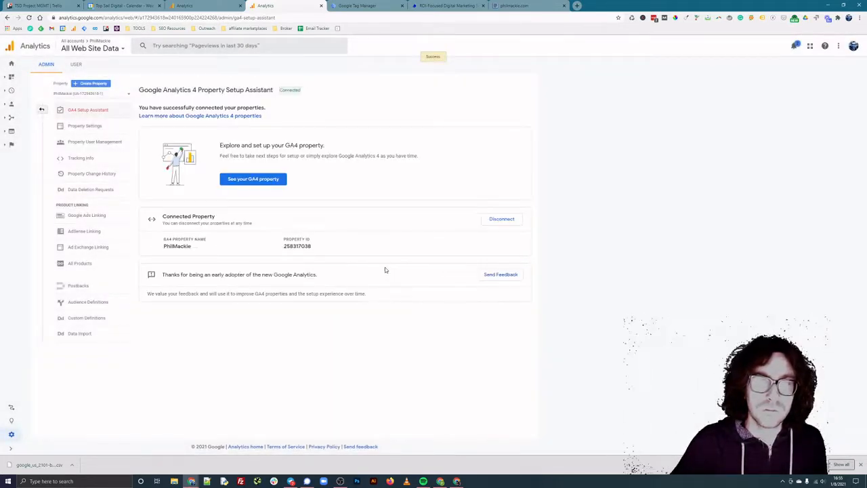
{"action": "left_click", "coordinate": [253, 180]}
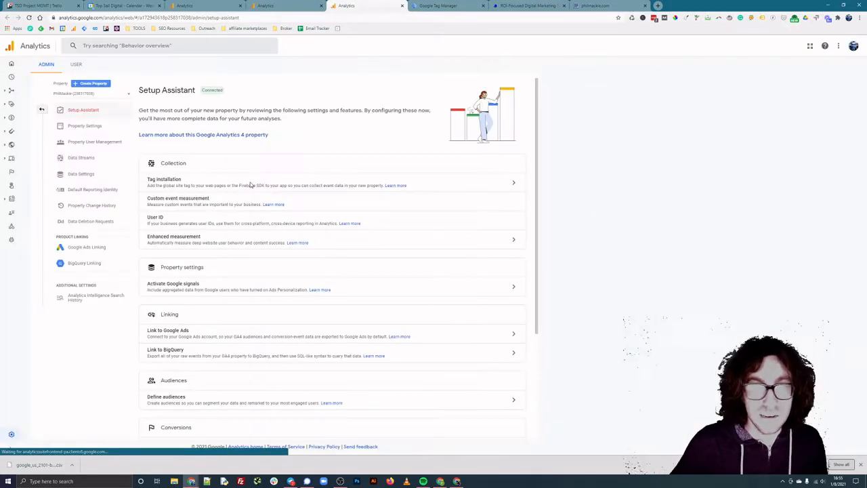
View the new property's tag installation streams, then list the Top Sail Digital account's properties.
{"action": "left_click", "coordinate": [513, 185]}
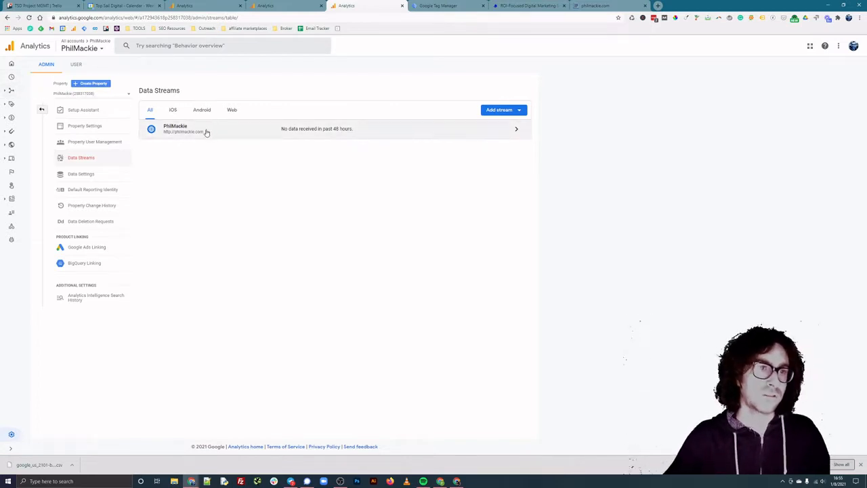
{"action": "left_click", "coordinate": [83, 48]}
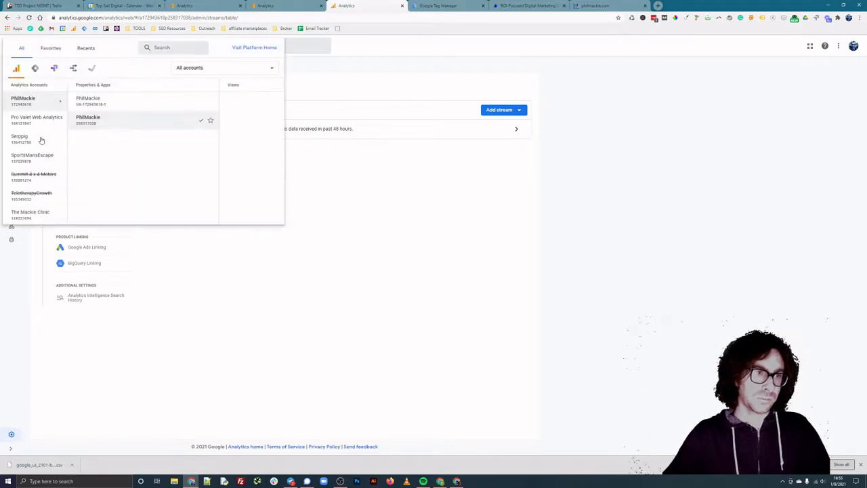
{"action": "scroll", "coordinate": [110, 152], "scroll_direction": "down", "scroll_amount": 10}
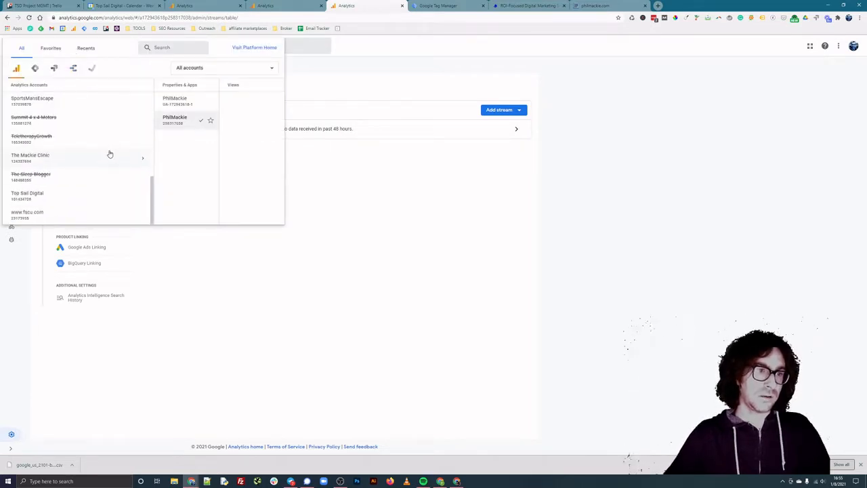
{"action": "left_click", "coordinate": [63, 198]}
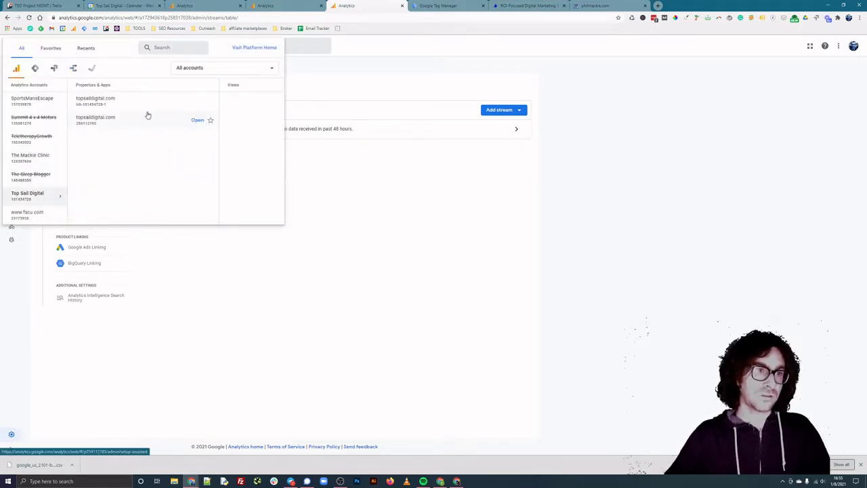
Copy the Measurement ID from the topsaildigital.com GA4 web stream and go to Tag Manager.
{"action": "left_click", "coordinate": [114, 120]}
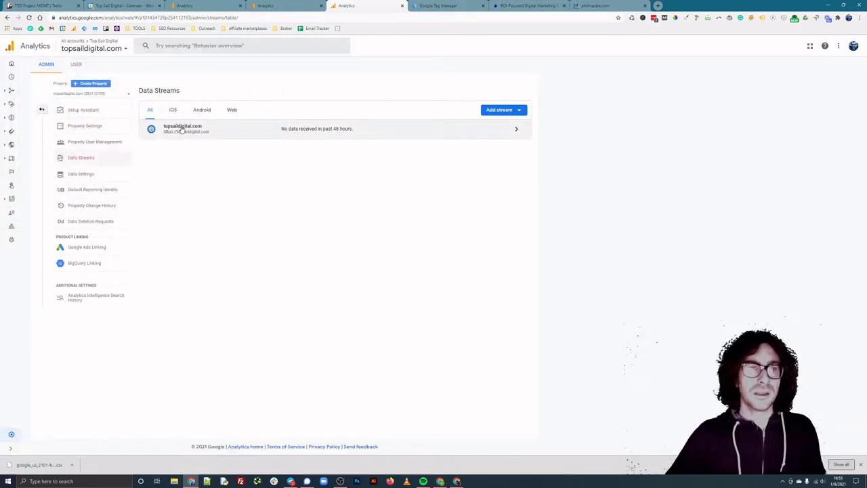
{"action": "left_click", "coordinate": [205, 132]}
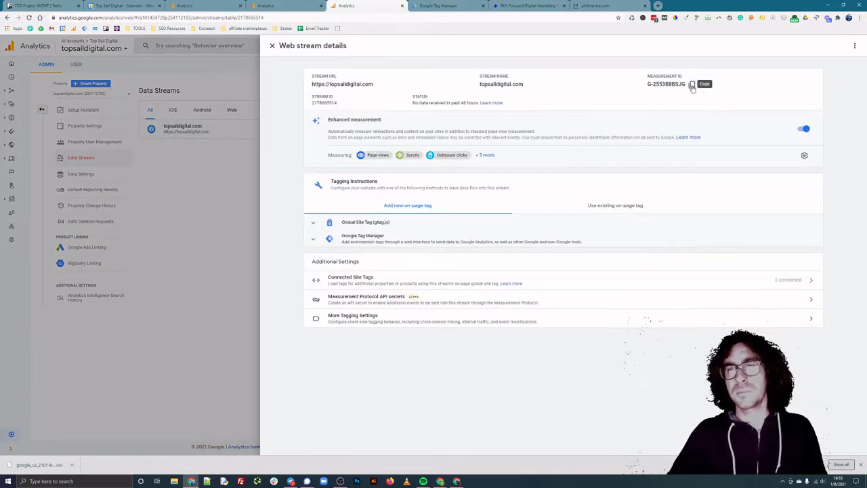
{"action": "left_click", "coordinate": [692, 88]}
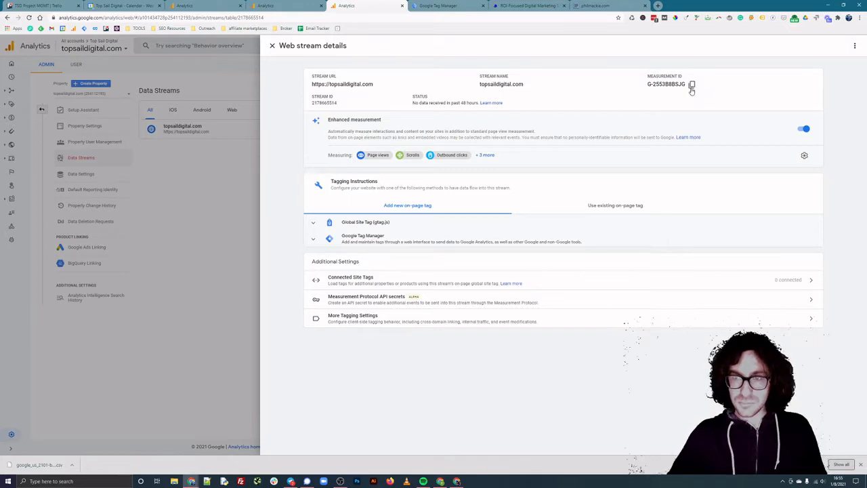
{"action": "left_click", "coordinate": [438, 5]}
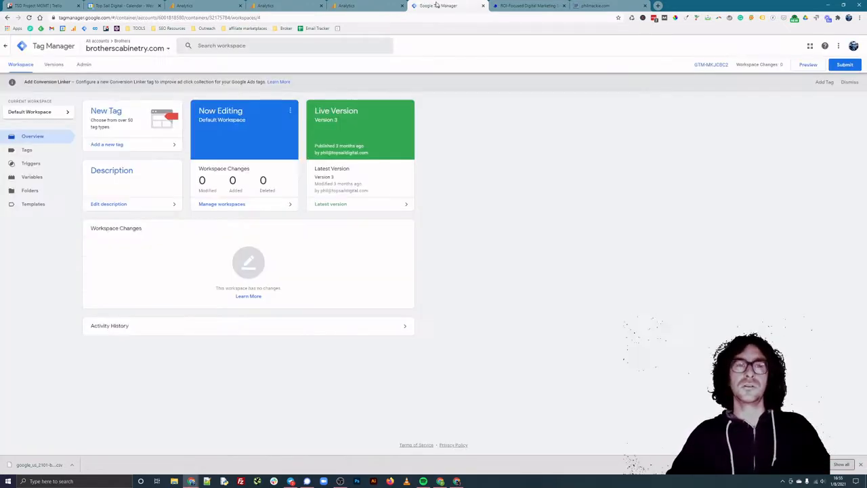
Show the Tags list of the TopSailDigital account's topsaildigital.com container.
{"action": "left_click", "coordinate": [130, 47]}
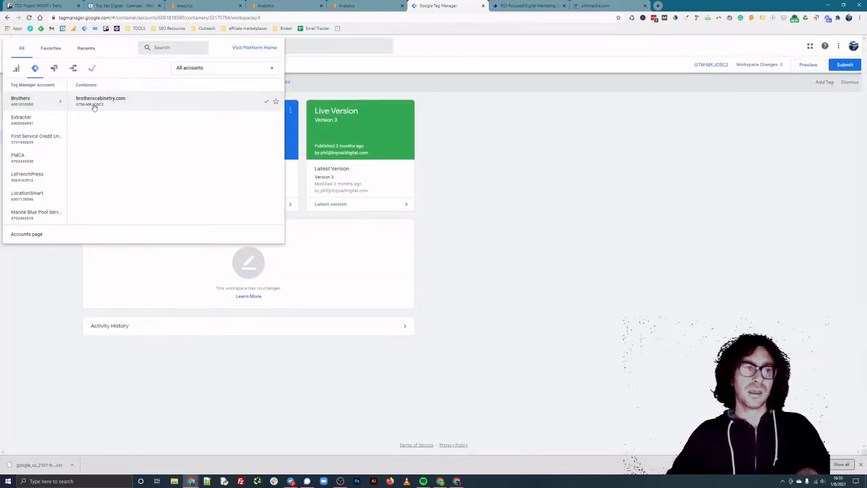
{"action": "scroll", "coordinate": [44, 162], "scroll_direction": "down", "scroll_amount": 5}
{"action": "scroll", "coordinate": [51, 169], "scroll_direction": "down", "scroll_amount": 4}
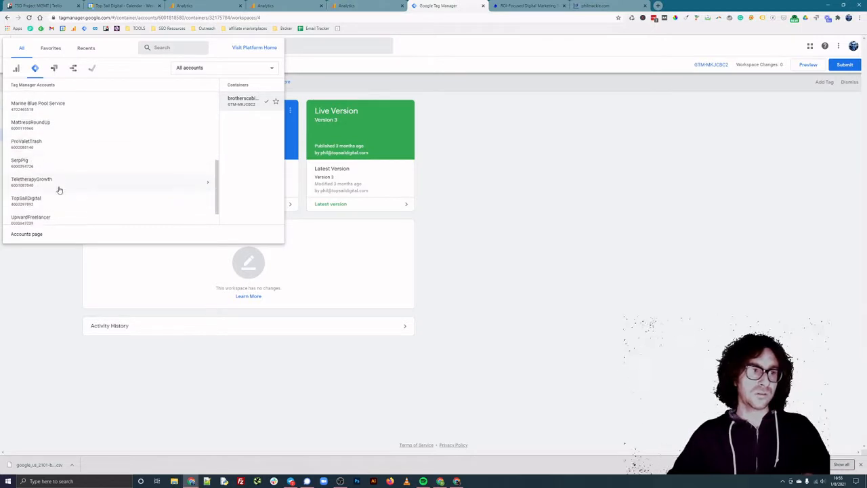
{"action": "left_click", "coordinate": [54, 178]}
{"action": "left_click", "coordinate": [157, 104]}
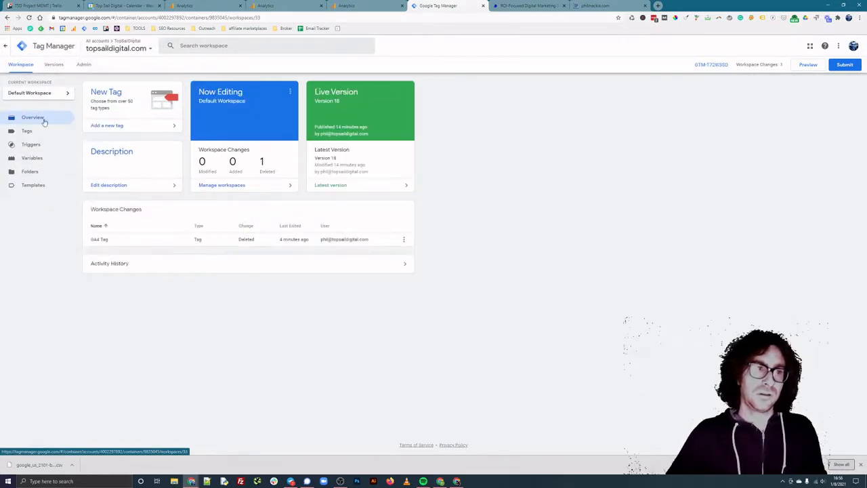
{"action": "left_click", "coordinate": [30, 131]}
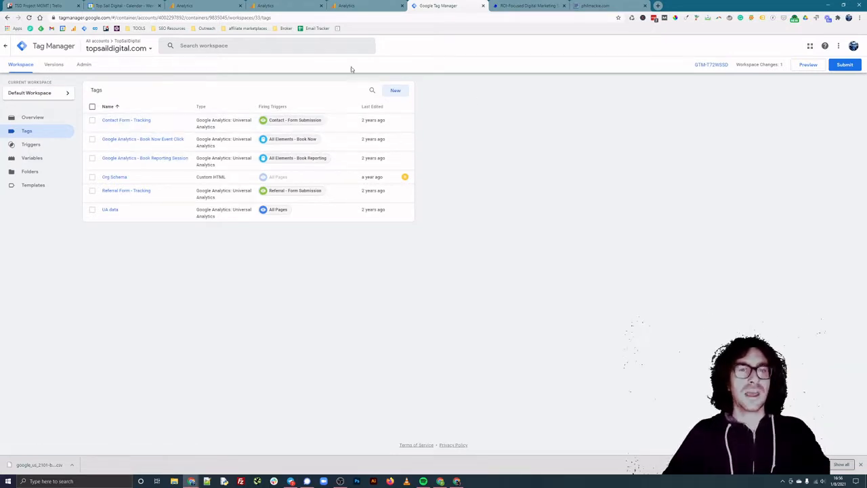
Create a new tag named 'GA4 Tag'.
{"action": "left_click", "coordinate": [389, 92]}
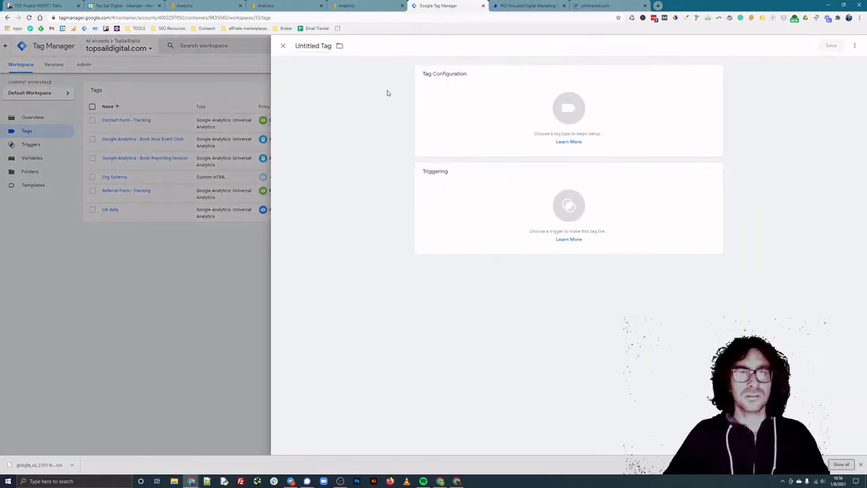
{"action": "left_click", "coordinate": [328, 45]}
{"action": "type", "text": "G"}
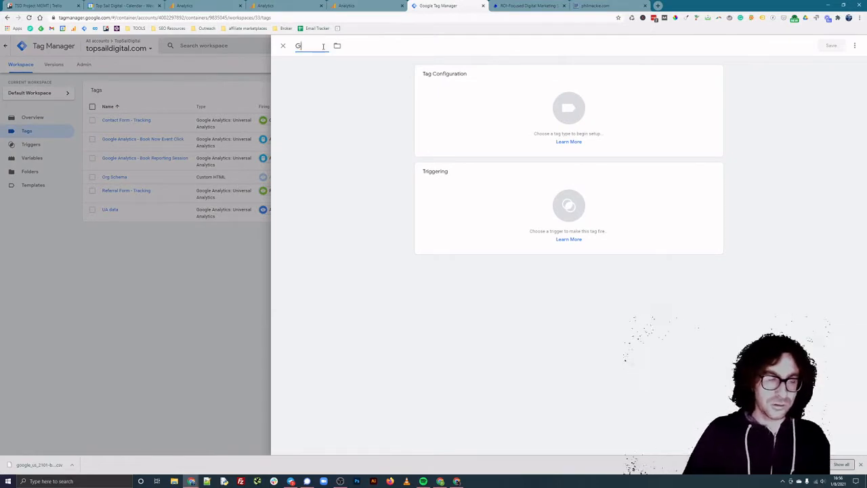
{"action": "type", "text": "A4"}
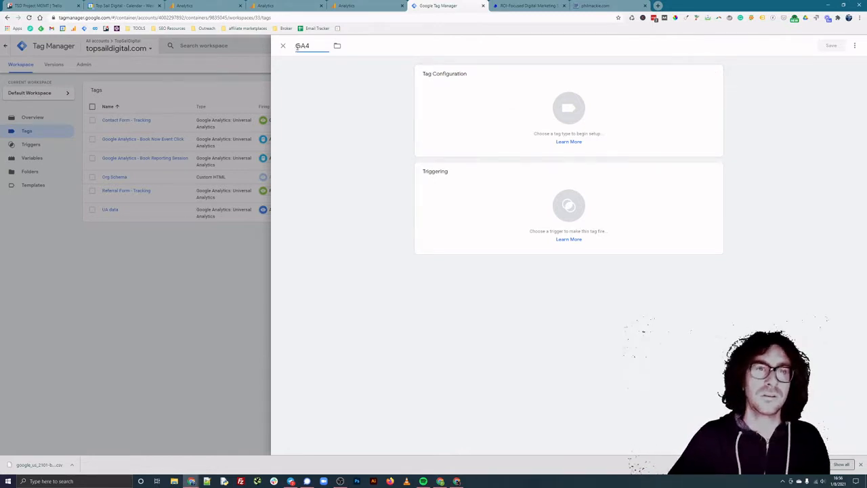
{"action": "type", "text": " Tag"}
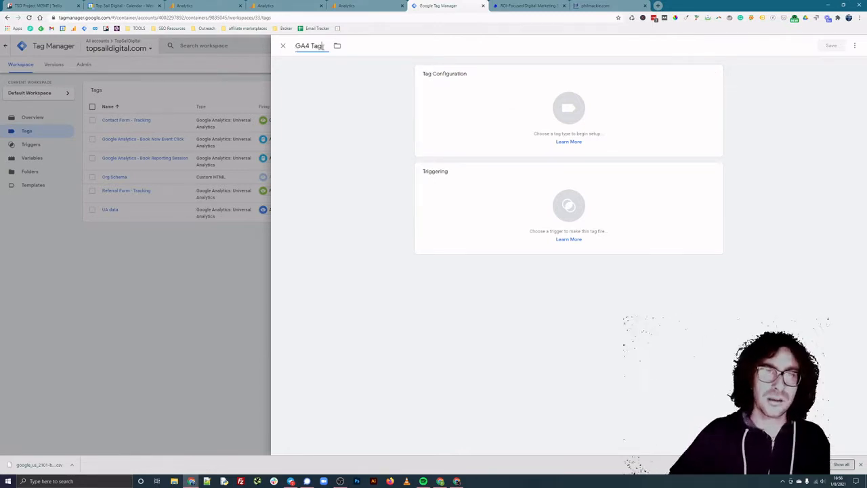
Make it a GA4 Configuration tag with the pasted Measurement ID, then bring up the triggers.
{"action": "left_click", "coordinate": [598, 116]}
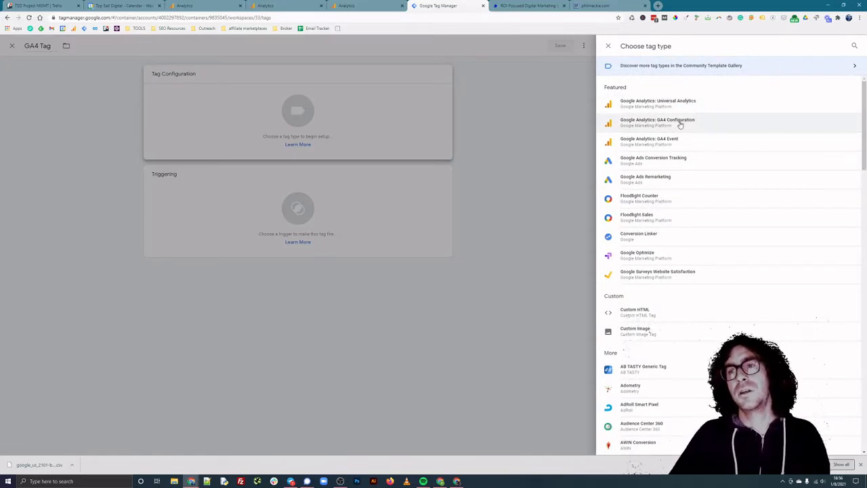
{"action": "left_click", "coordinate": [680, 122]}
{"action": "left_click", "coordinate": [451, 142]}
{"action": "key", "text": "ctrl+v"}
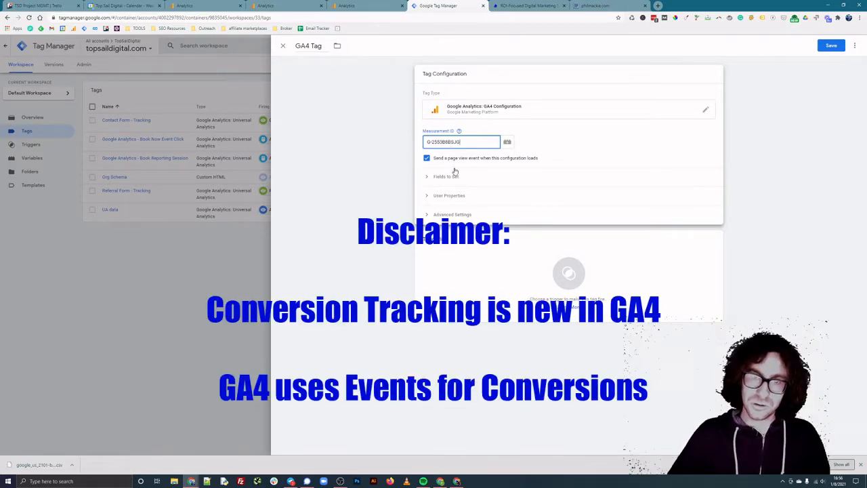
{"action": "left_click", "coordinate": [555, 269]}
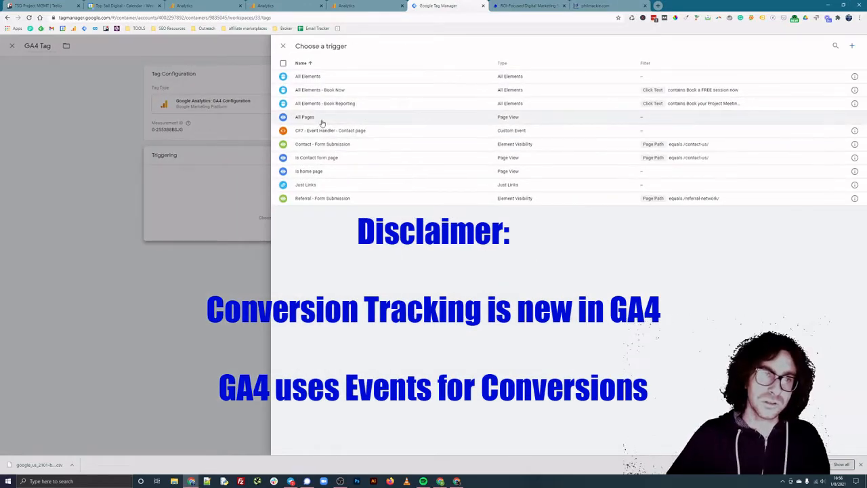
Set All Pages as the GA4 Tag's firing trigger.
{"action": "left_click", "coordinate": [284, 45]}
{"action": "left_click", "coordinate": [554, 197]}
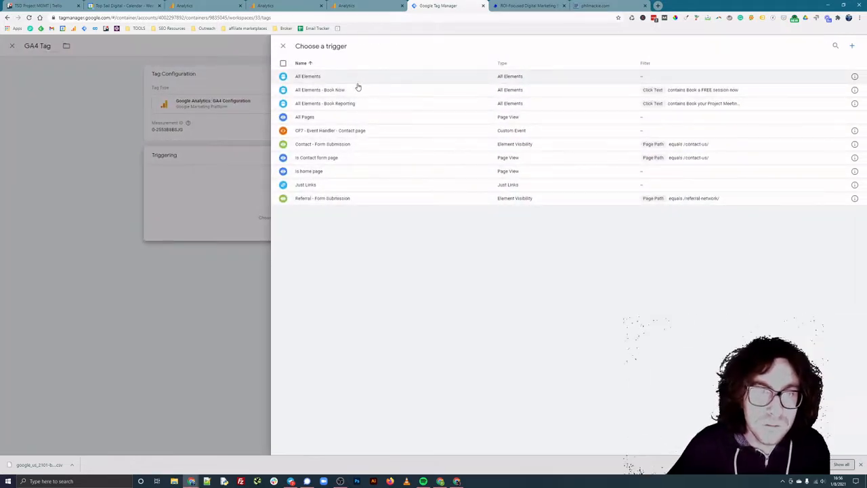
{"action": "left_click", "coordinate": [348, 117]}
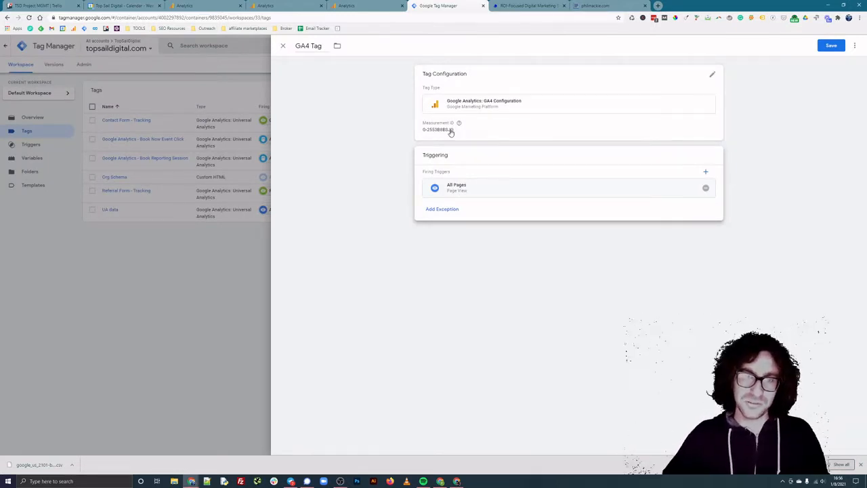
Check the Measurement ID against the Analytics web stream, then save the GA4 Tag.
{"action": "left_click", "coordinate": [283, 6]}
{"action": "left_click", "coordinate": [343, 6]}
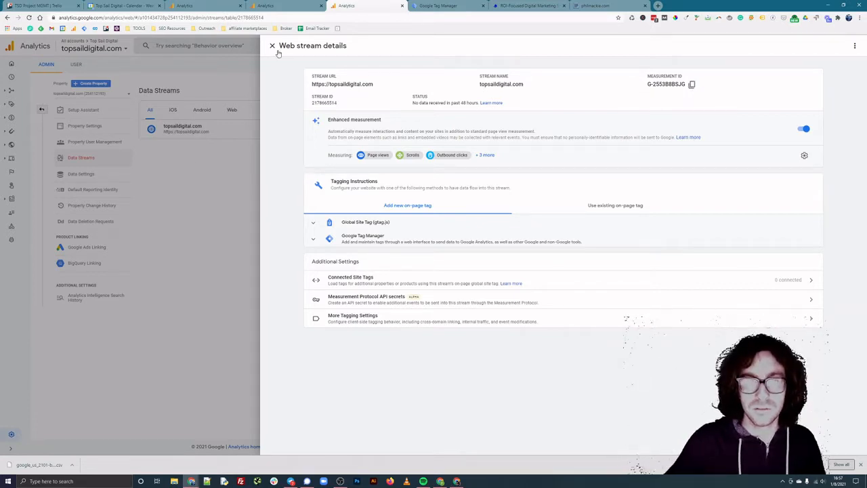
{"action": "left_click", "coordinate": [447, 5]}
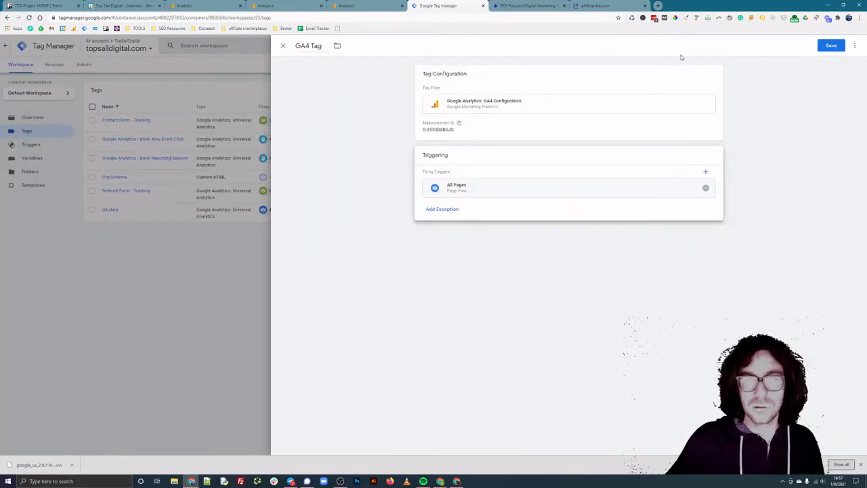
{"action": "left_click", "coordinate": [823, 46]}
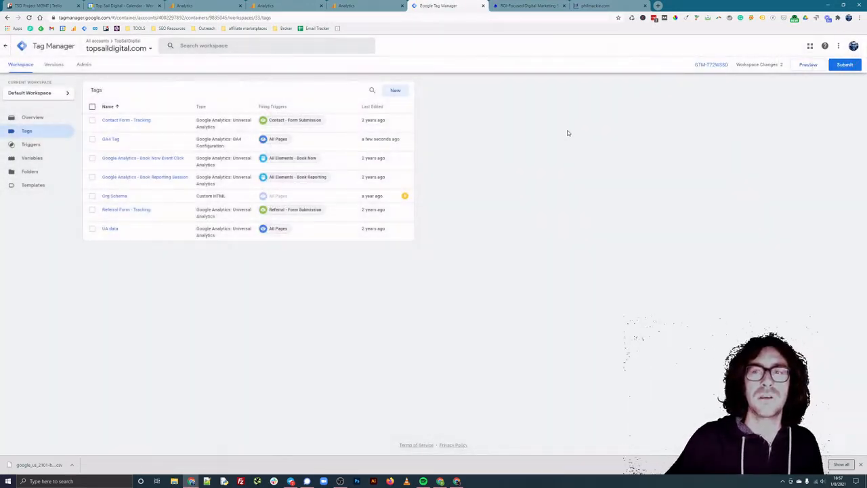
Submit and publish the workspace changes as version 'Added GA4 Tag'.
{"action": "left_click", "coordinate": [845, 64]}
{"action": "left_click", "coordinate": [474, 123]}
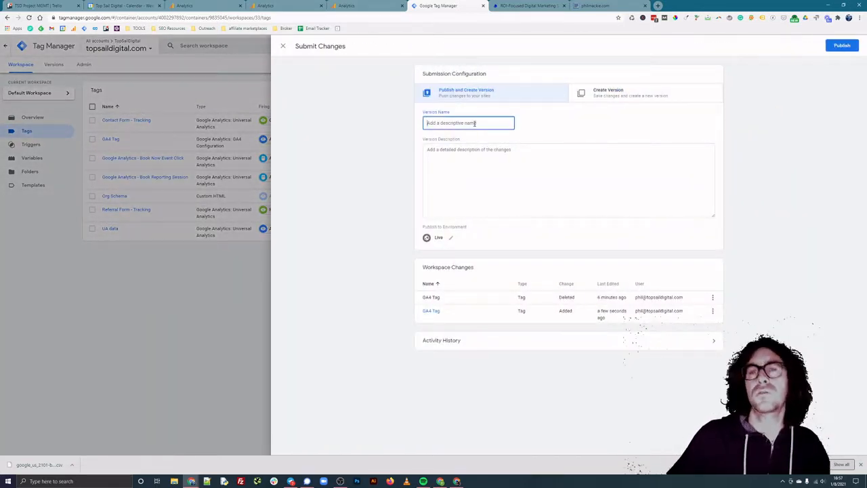
{"action": "type", "text": "Added G"}
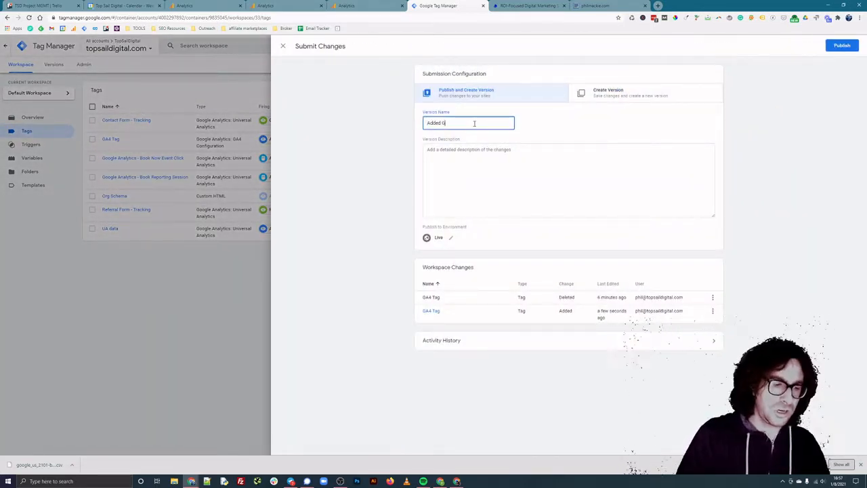
{"action": "type", "text": "A4 Tag"}
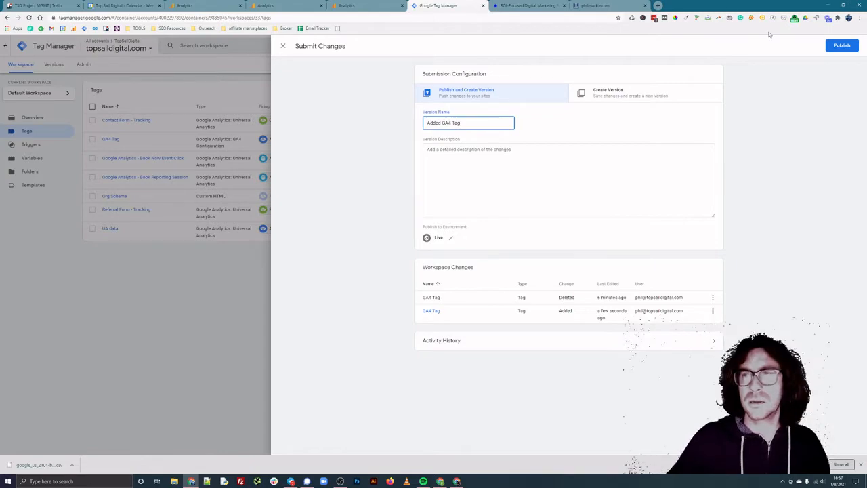
{"action": "left_click", "coordinate": [842, 45]}
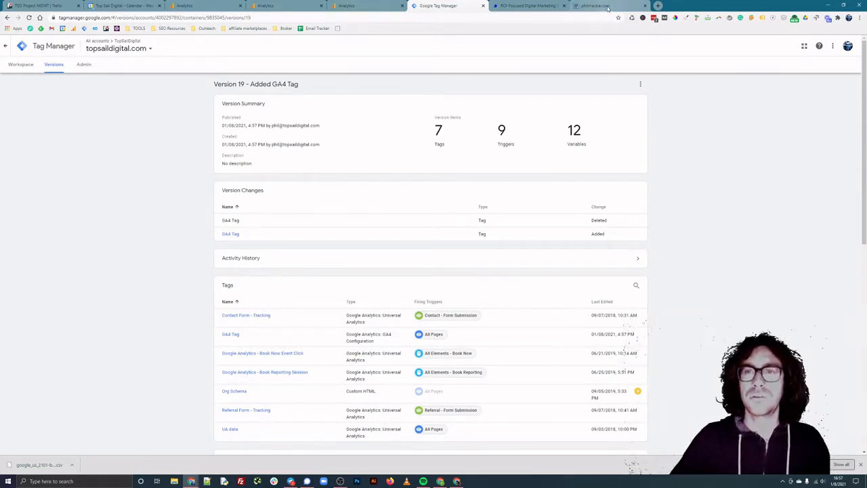
{"action": "left_click", "coordinate": [658, 6]}
Load topsaildigital.com and confirm Tag Assistant finds gtag.js, Google Analytics and Tag Manager.
{"action": "type", "text": "topsaildigital.com"}
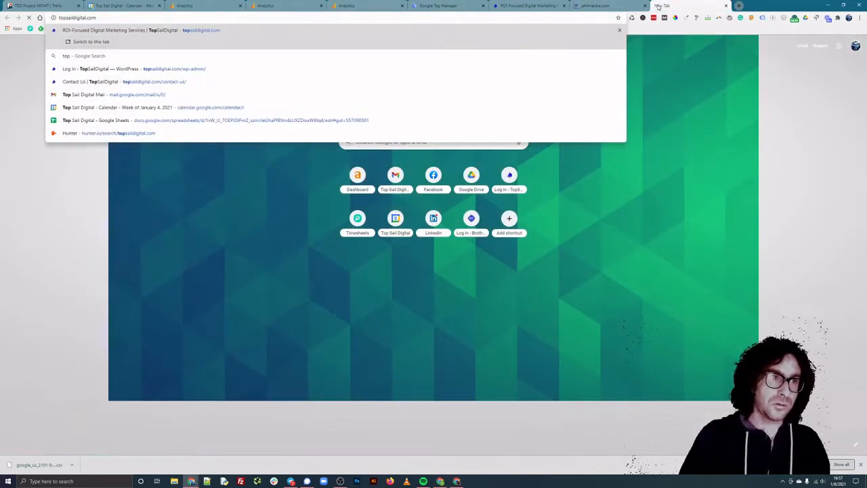
{"action": "key", "text": "Return"}
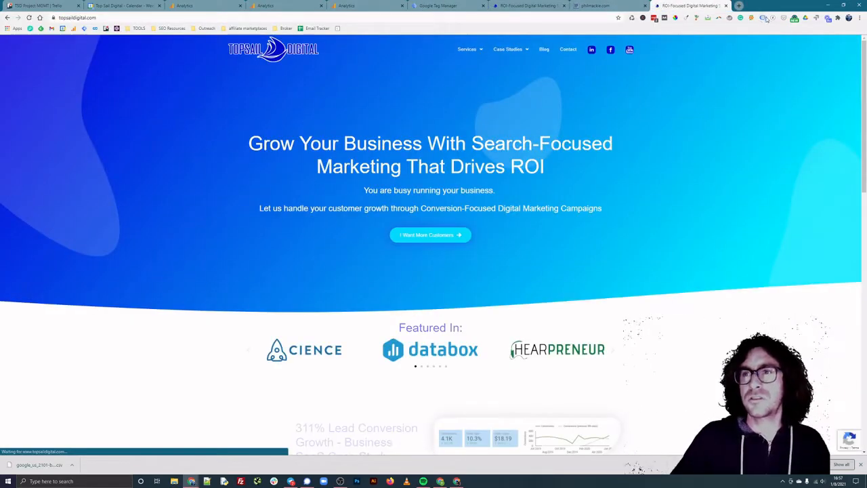
{"action": "left_click", "coordinate": [764, 18]}
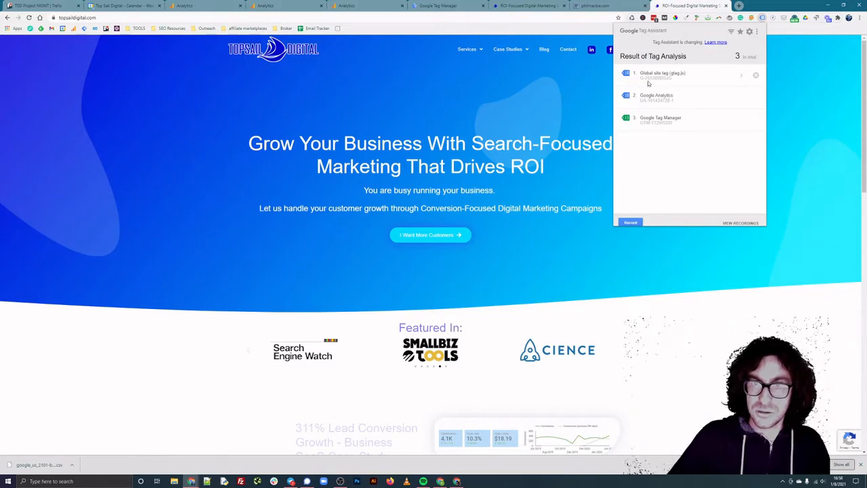
{"action": "left_click", "coordinate": [365, 5]}
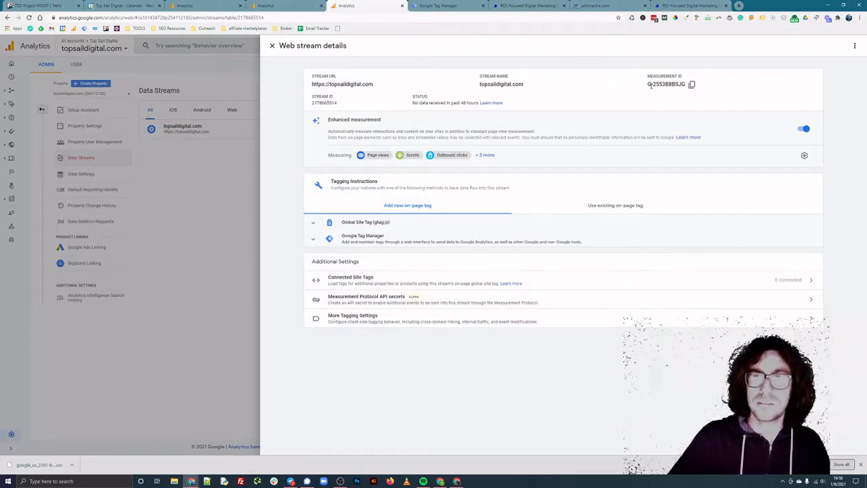
Close the web stream details and open the Realtime report.
{"action": "left_click_drag", "start_coordinate": [651, 85], "coordinate": [675, 85]}
{"action": "left_click", "coordinate": [274, 46]}
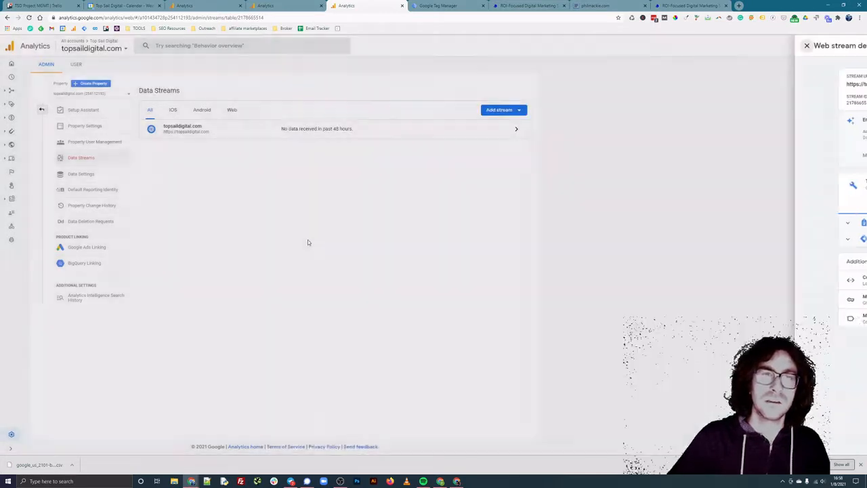
{"action": "left_click", "coordinate": [12, 77]}
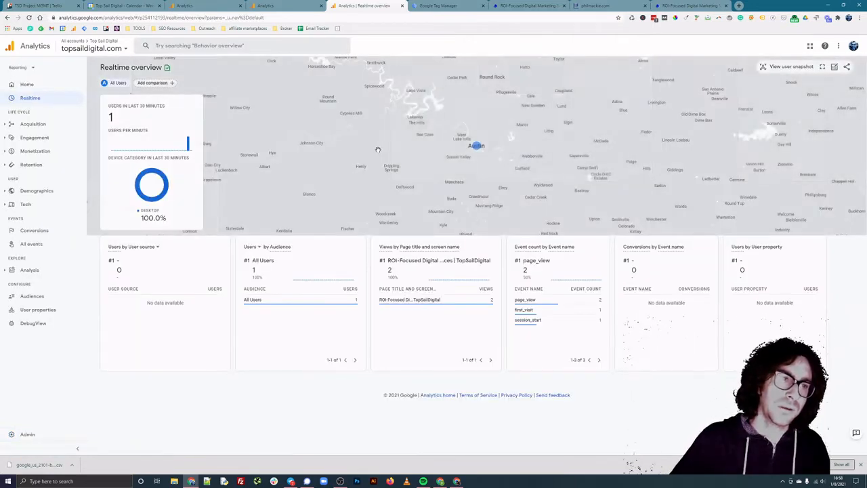
Zoom the visitor map out three levels and pan it to frame the southern US.
{"action": "mouse_move", "coordinate": [478, 148]}
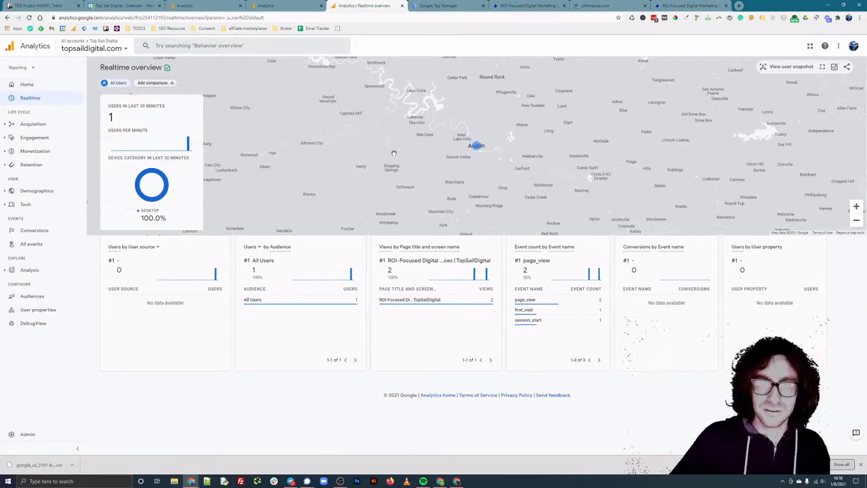
{"action": "left_click", "coordinate": [857, 221]}
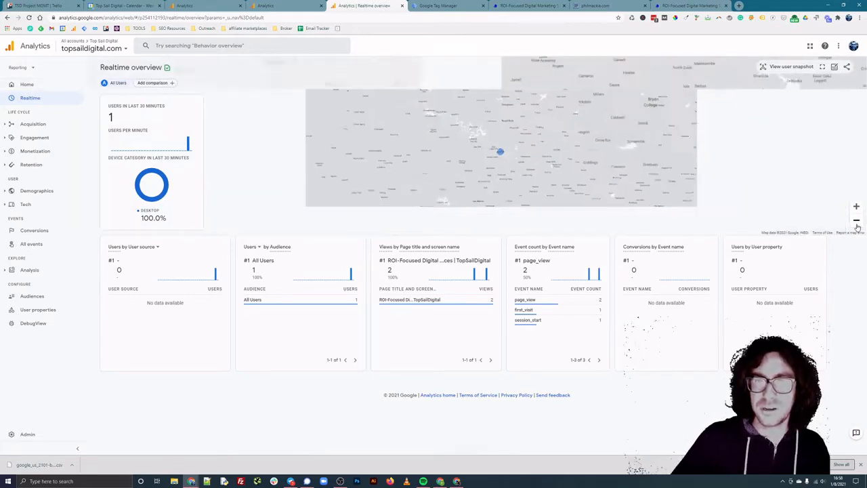
{"action": "left_click", "coordinate": [857, 221]}
{"action": "left_click", "coordinate": [856, 221]}
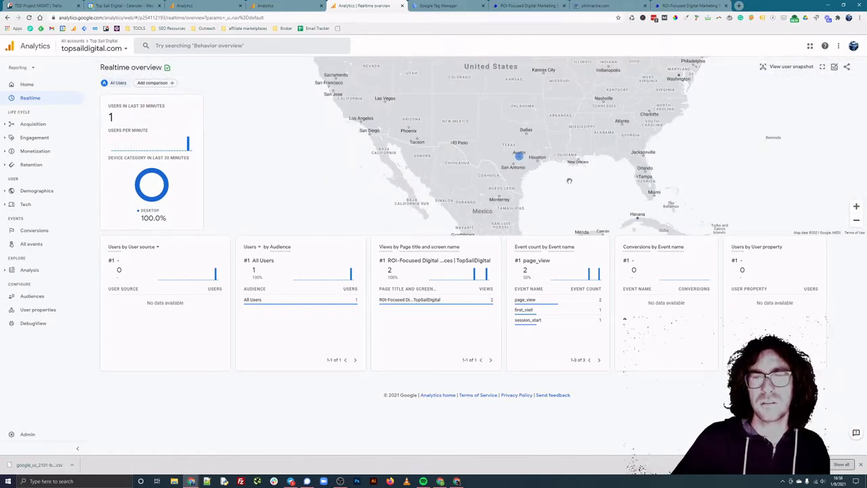
{"action": "left_click_drag", "start_coordinate": [569, 181], "coordinate": [534, 184]}
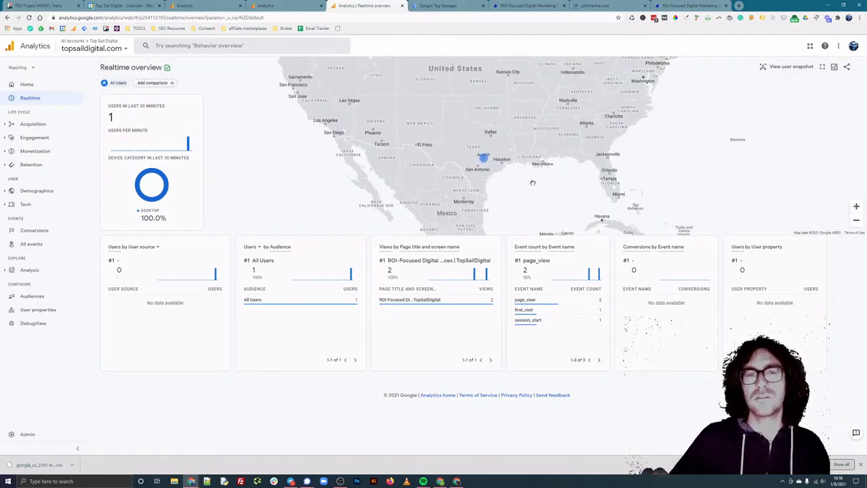